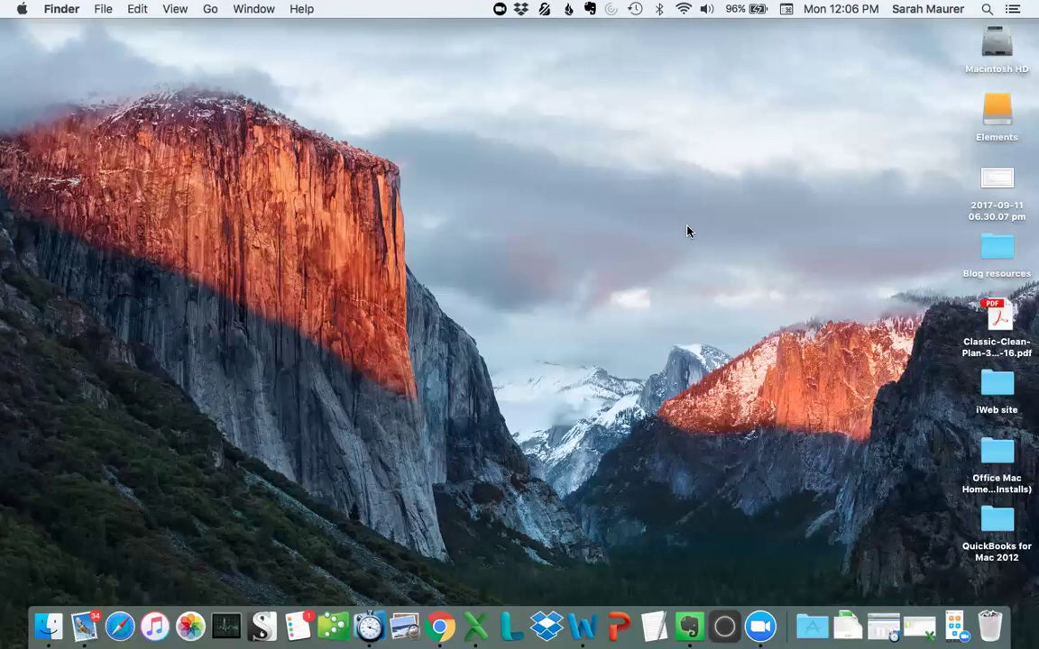
Switch from the desktop to the full-screen Chrome window showing the Zoom launch page
key(ctrl+Right)
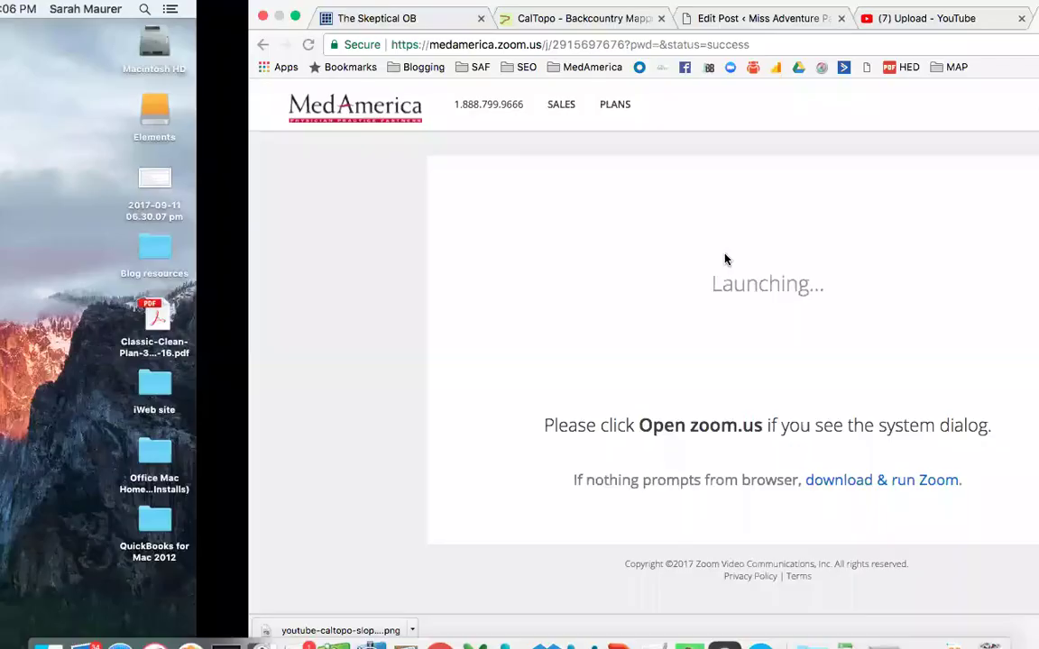
Switch to the CalTopo tab with the slope-shaded USGS topo of Echo Lake and Goliath Peak
click(320, 16)
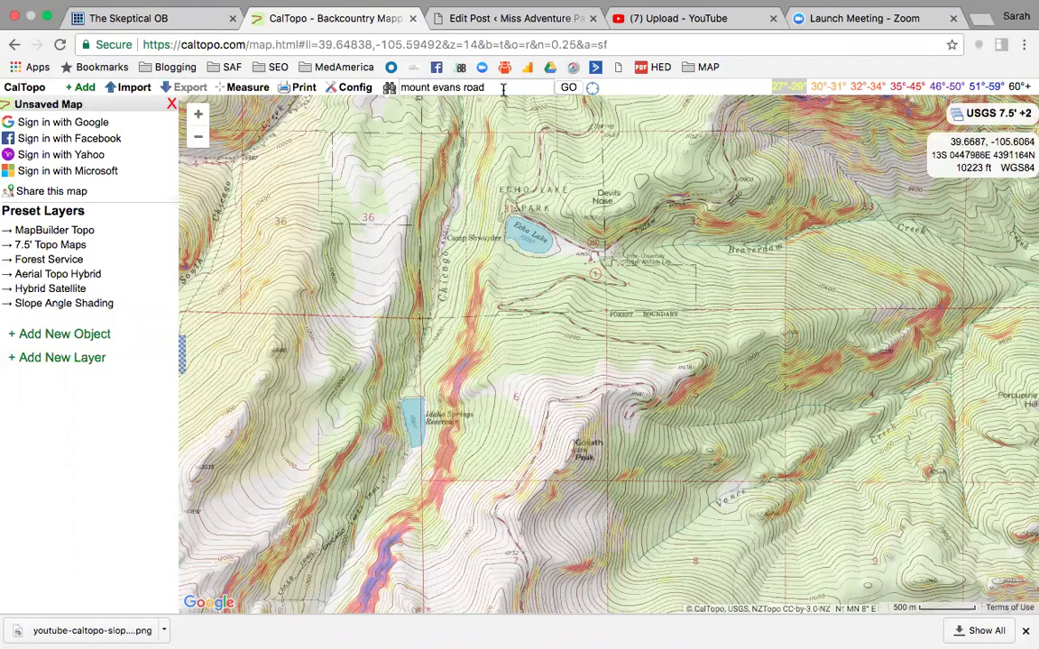
Search the map for 'lake helene'
drag(502, 87, 404, 87)
text(lake )
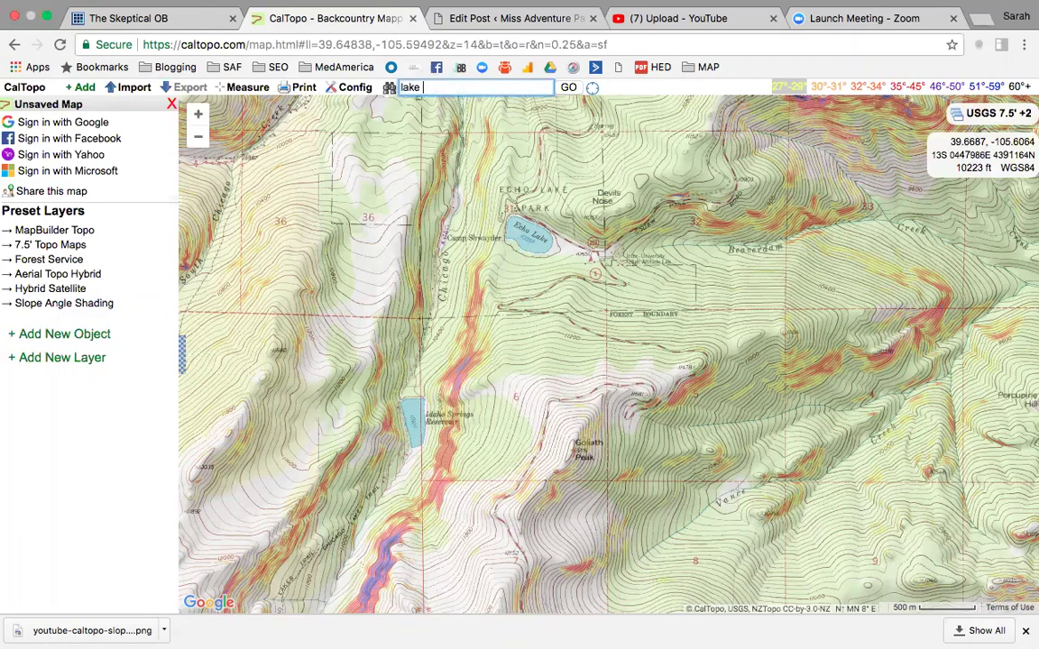
text(helene)
key(Return)
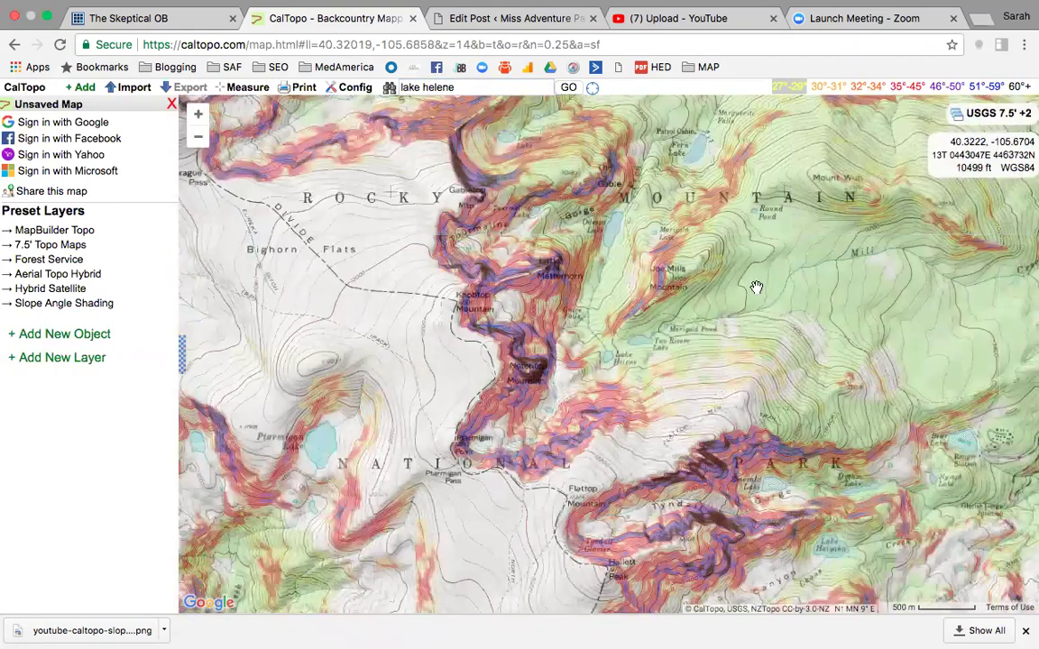
Zoom in one level and recentre the map on Lake Helene
drag(790, 306, 529, 325)
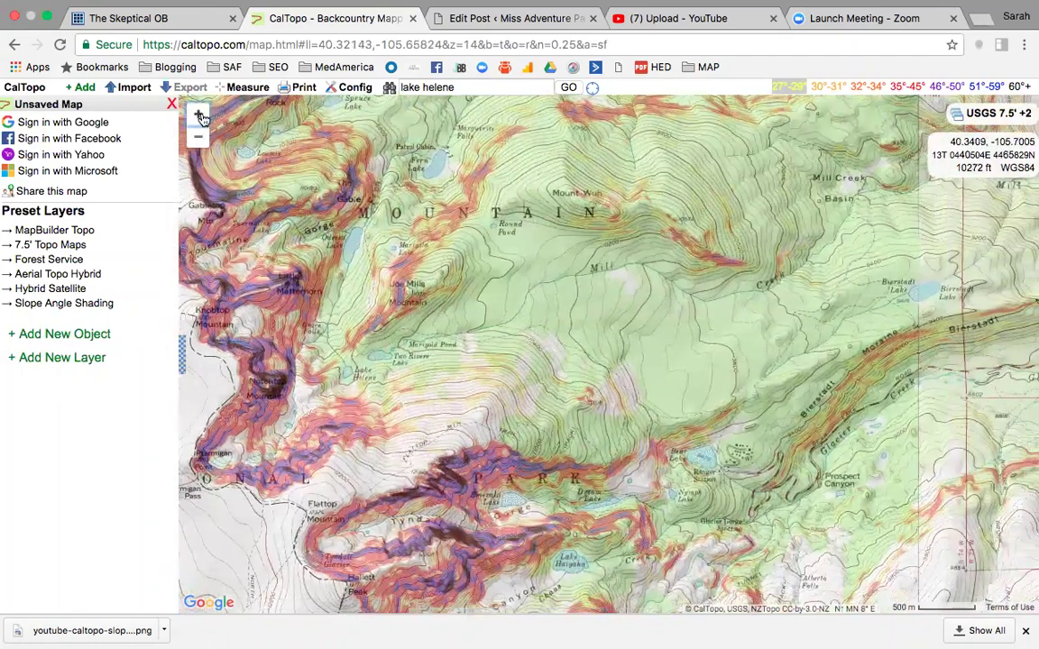
click(197, 114)
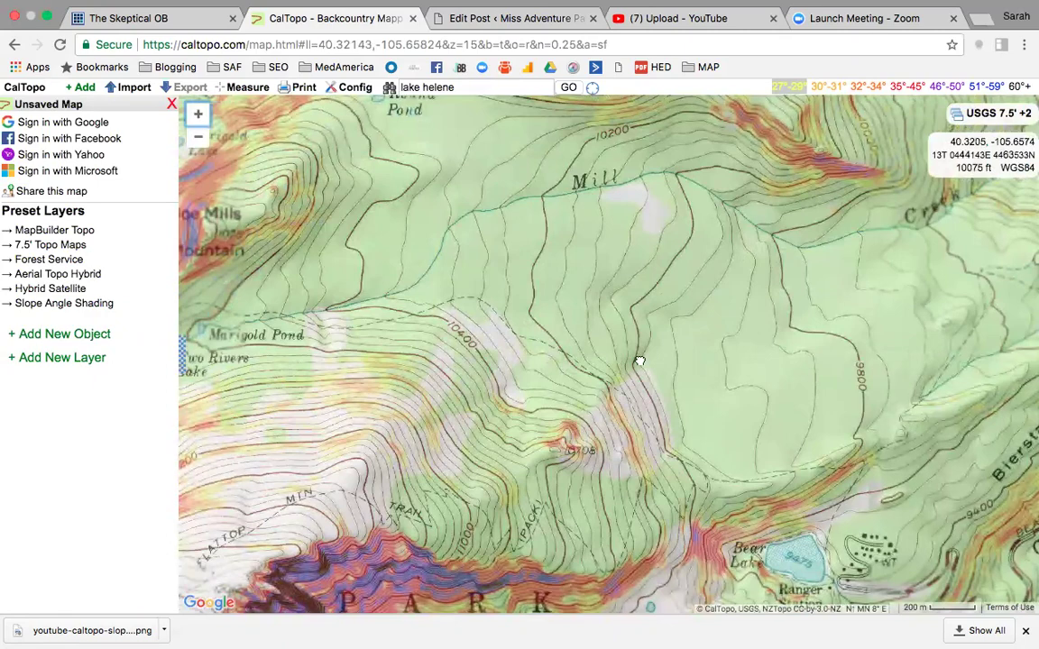
drag(651, 382, 817, 330)
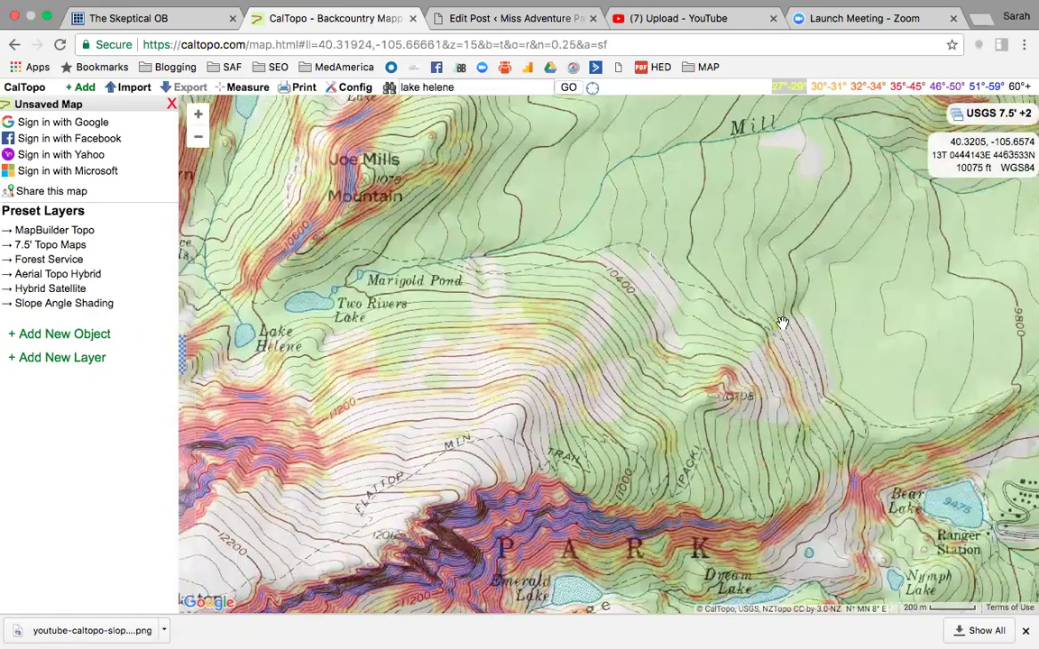
drag(524, 270, 493, 234)
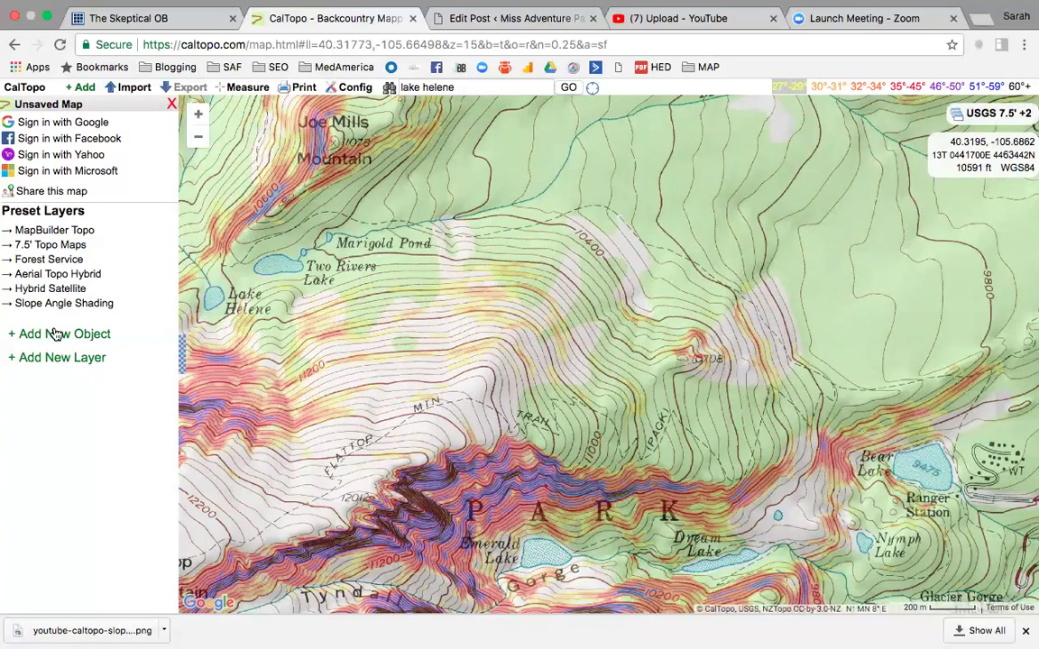
Set the base map to MapBuilder Topo after briefly switching back to 7.5' Topo Maps
click(54, 231)
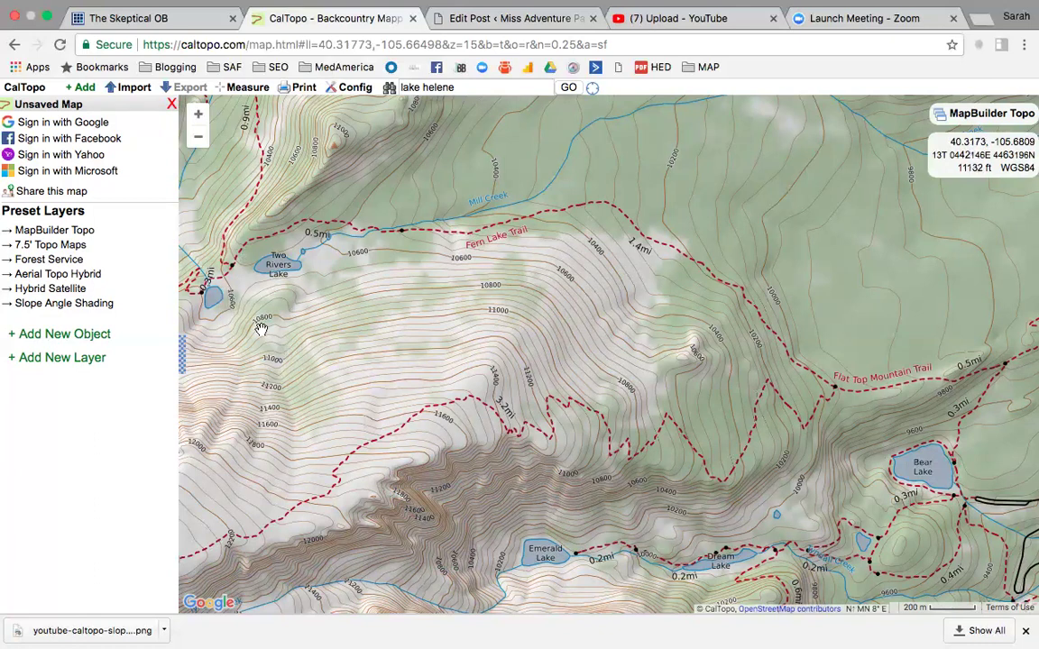
click(69, 243)
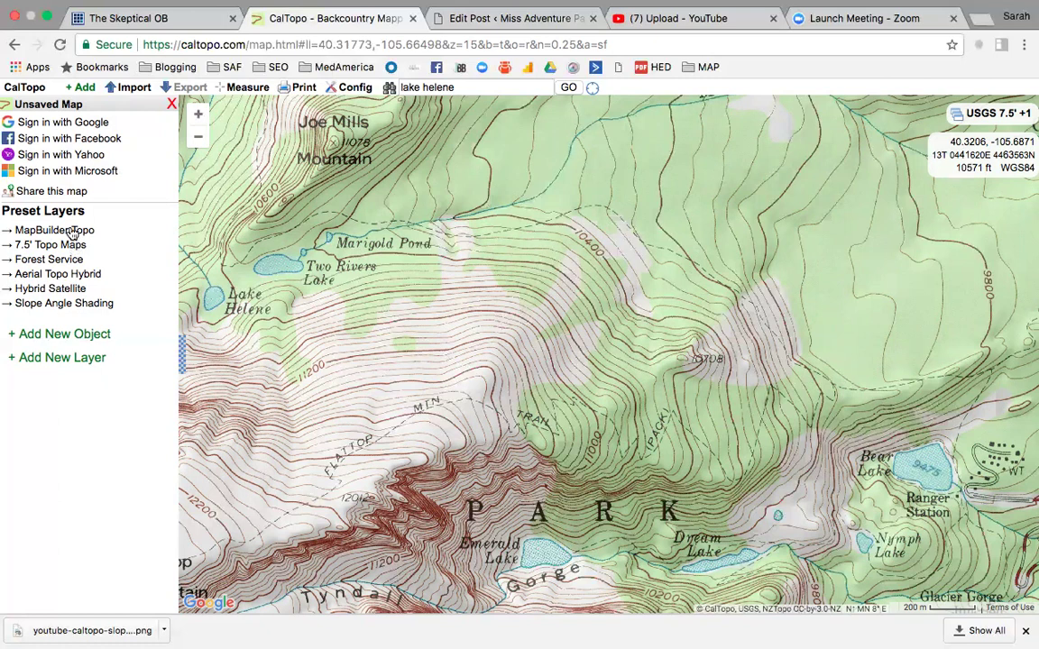
click(72, 232)
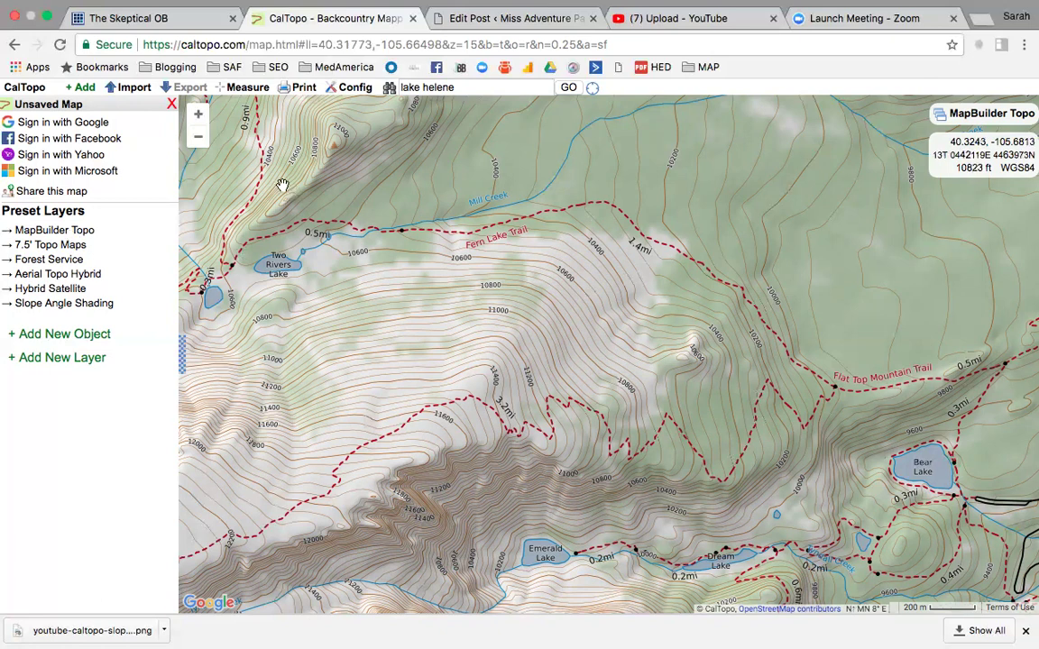
click(64, 233)
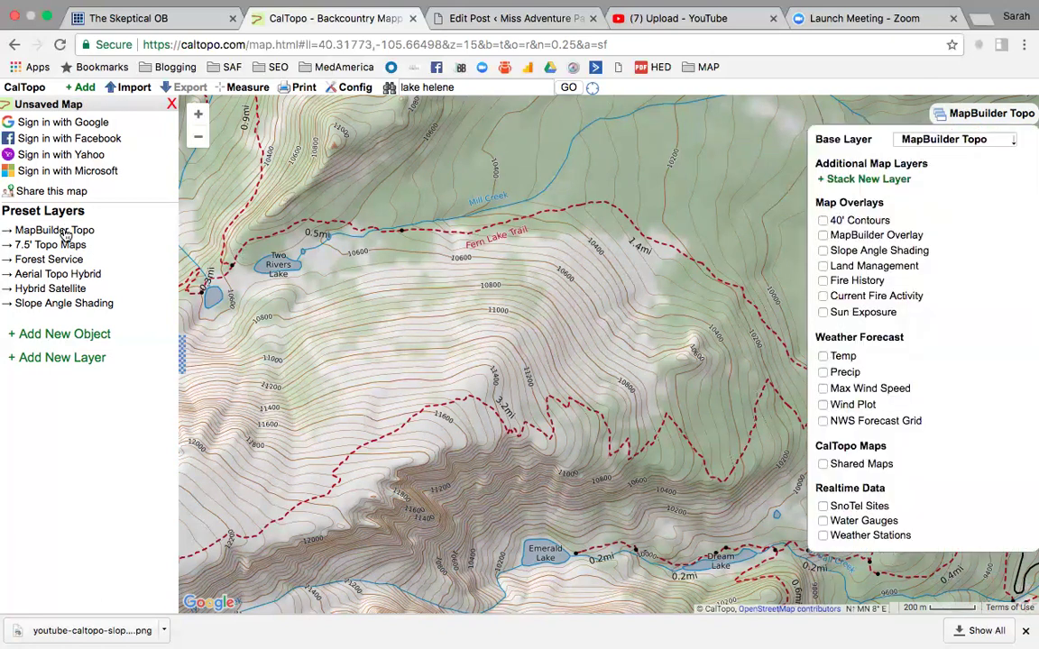
Turn on the Slope Angle Shading overlay above the MapBuilder Topo base
click(65, 233)
click(823, 251)
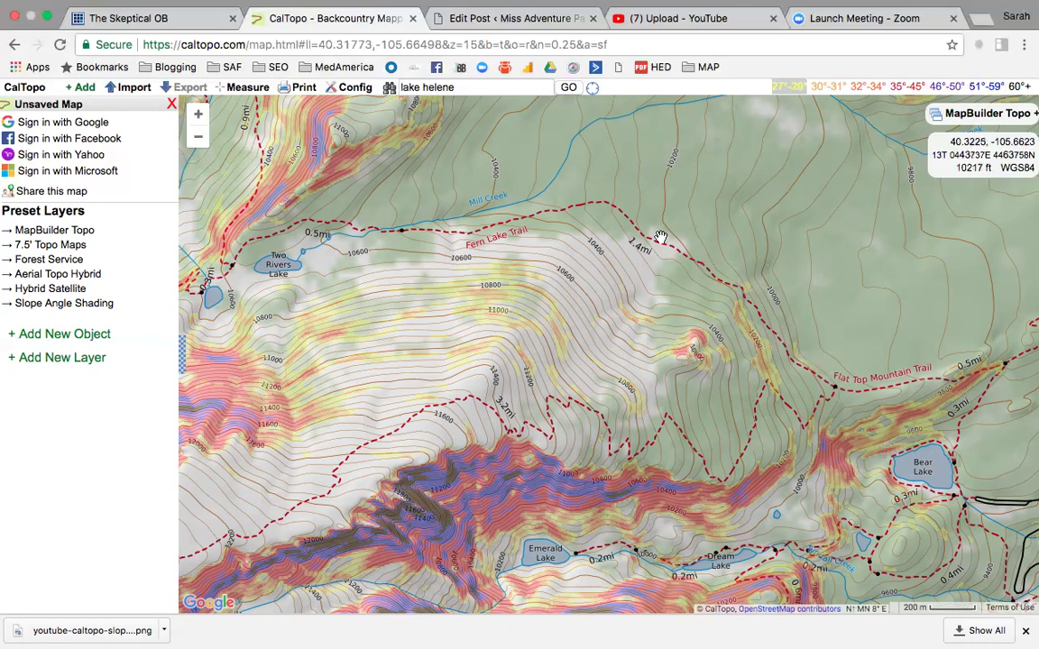
Pan the map west to bring Two Rivers Lake and its steep slopes into view
drag(406, 350, 476, 355)
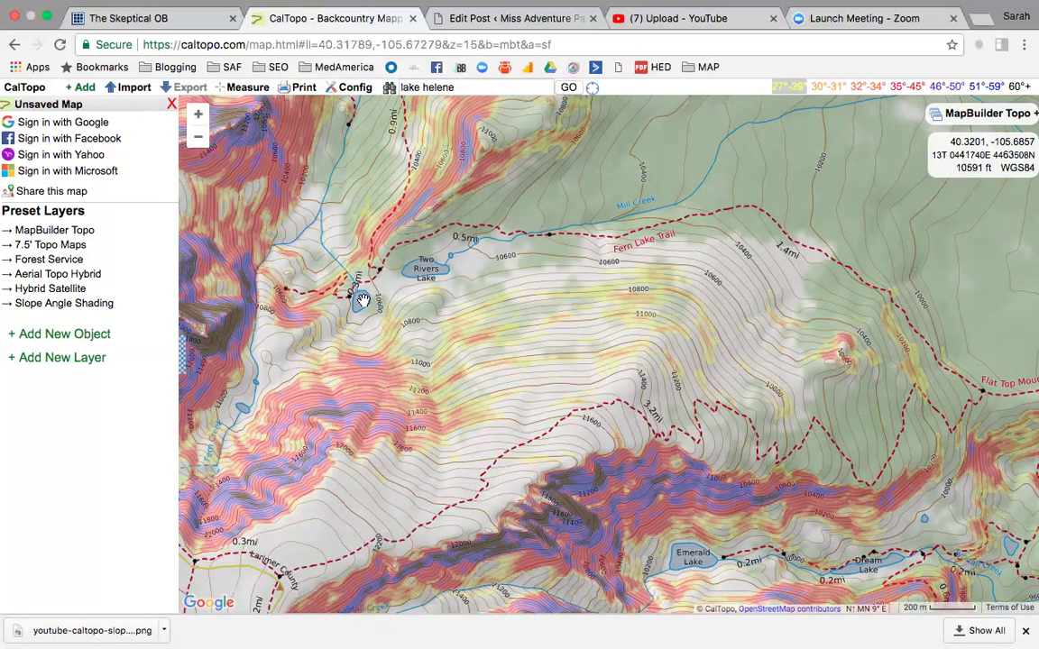
Switch the base map to the USGS 7.5' Topo Maps preset
click(77, 245)
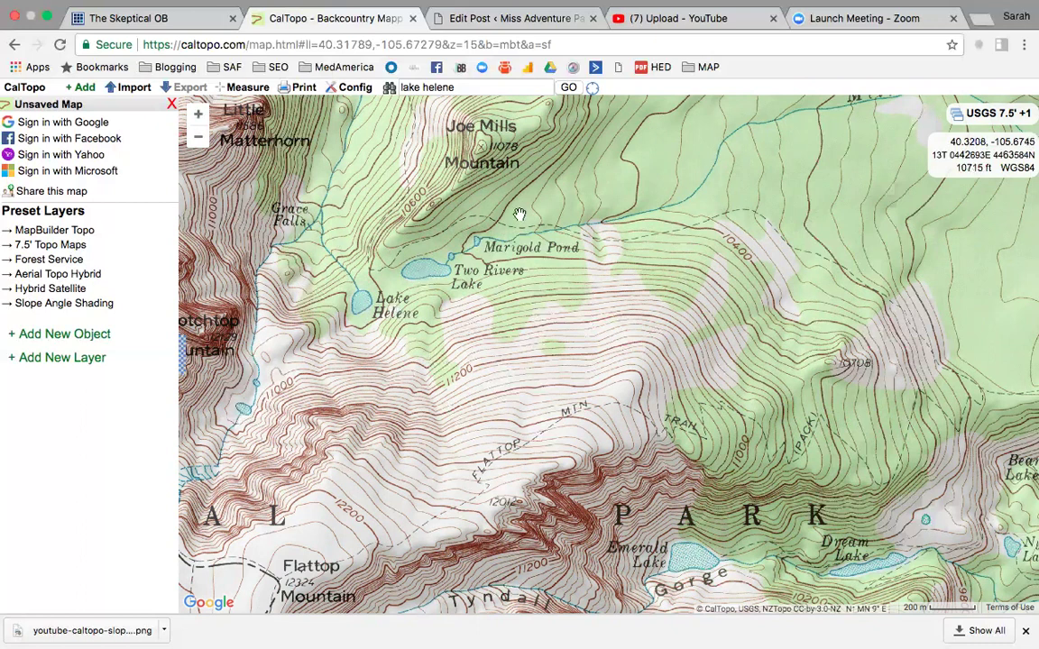
click(466, 91)
Search the map for 'mount evans road'
drag(465, 90, 361, 74)
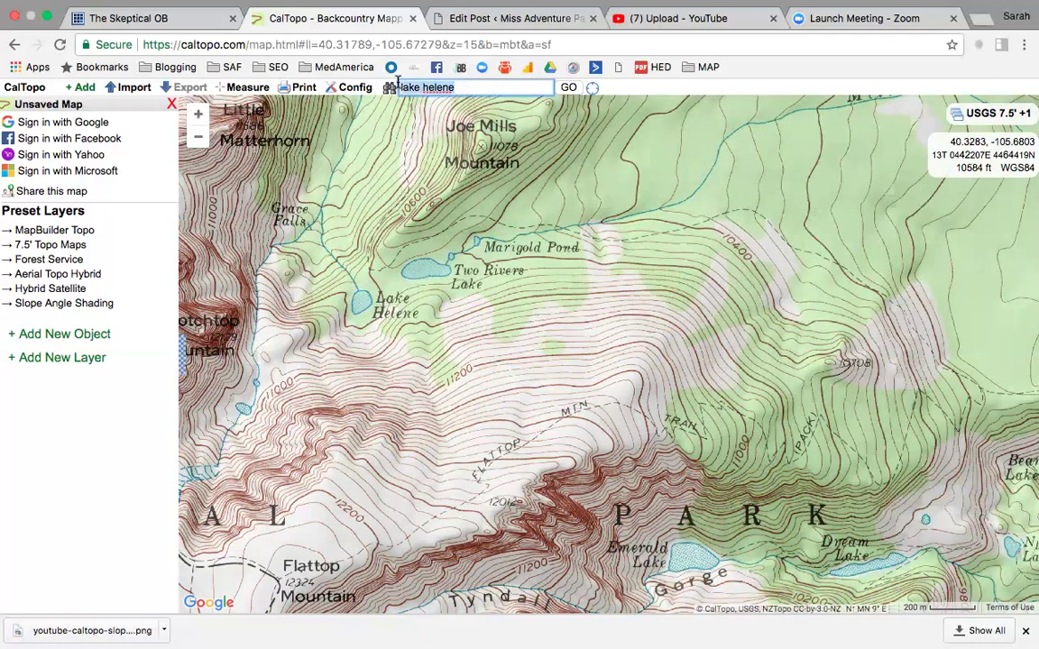
text(mount evas)
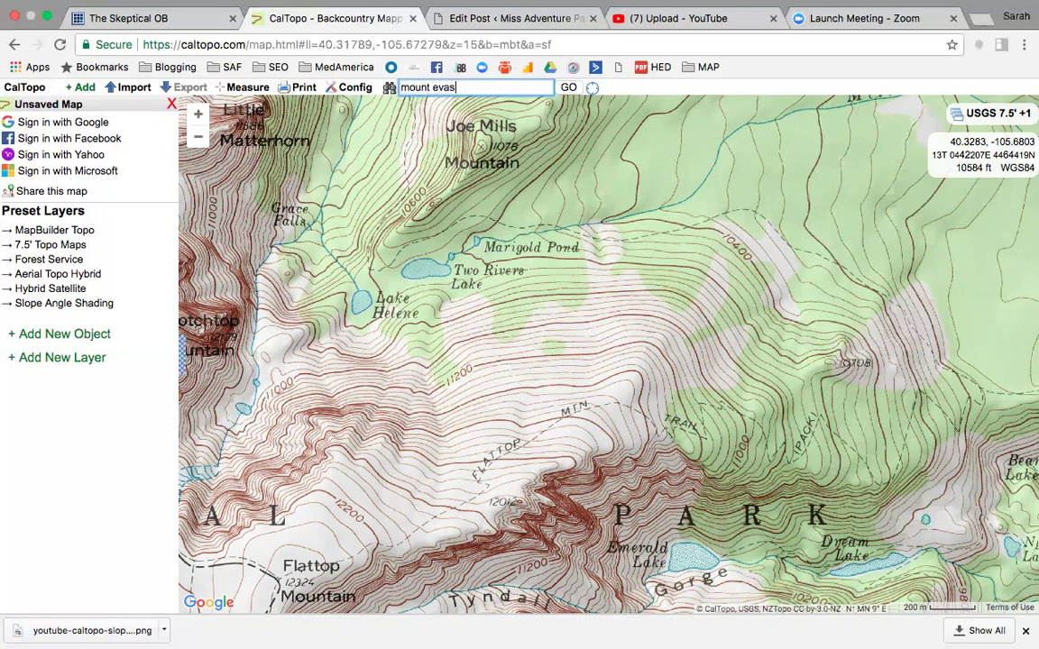
key(BackSpace)
text(ns road)
key(Return)
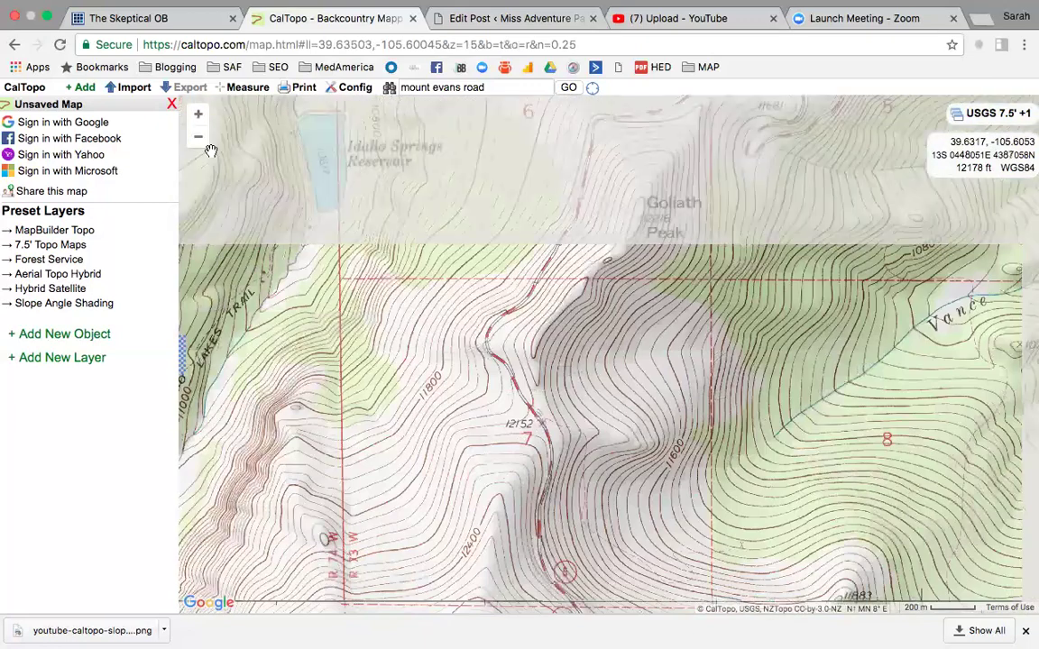
Zoom out, then zoom back in to frame Echo Lake, Idaho Springs Reservoir and Goliath Peak
click(199, 137)
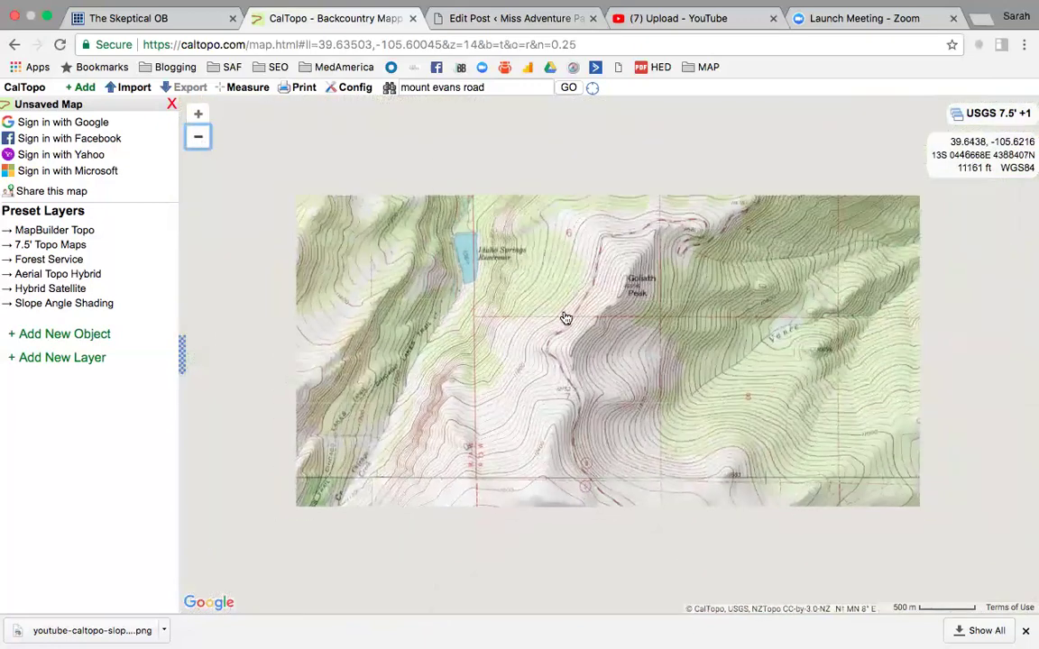
scroll(617, 406, up, 5)
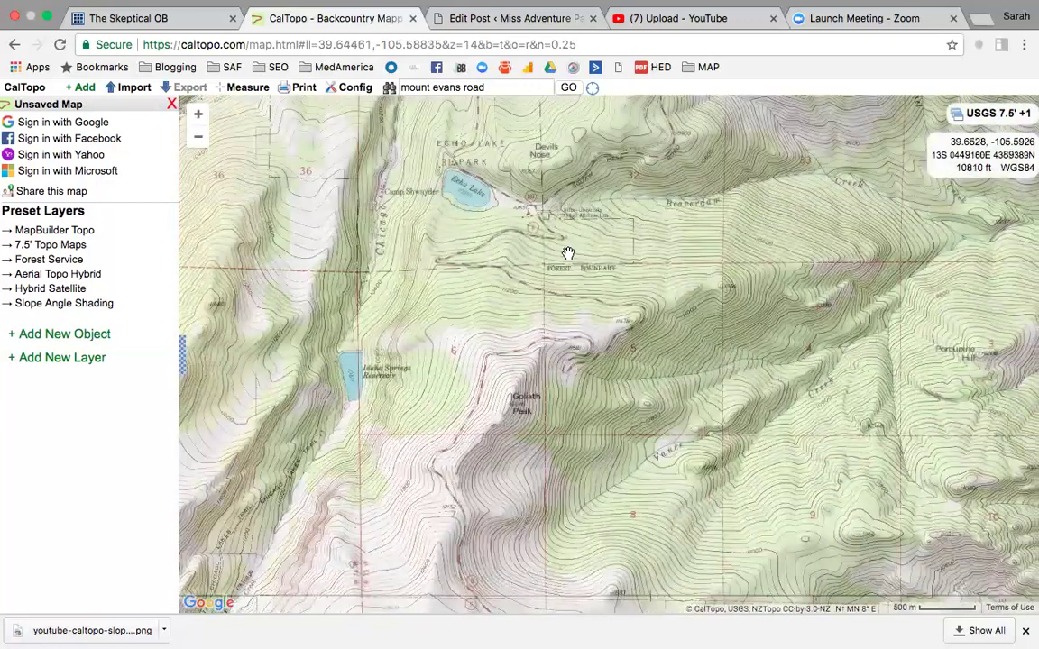
scroll(586, 288, up, 3)
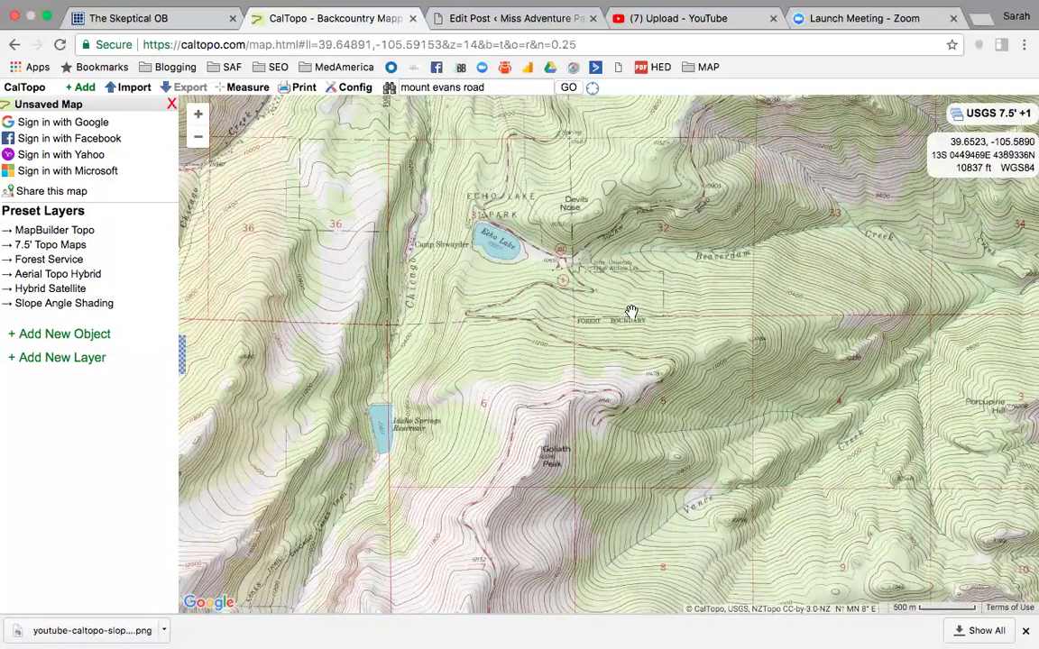
scroll(631, 311, up, 2)
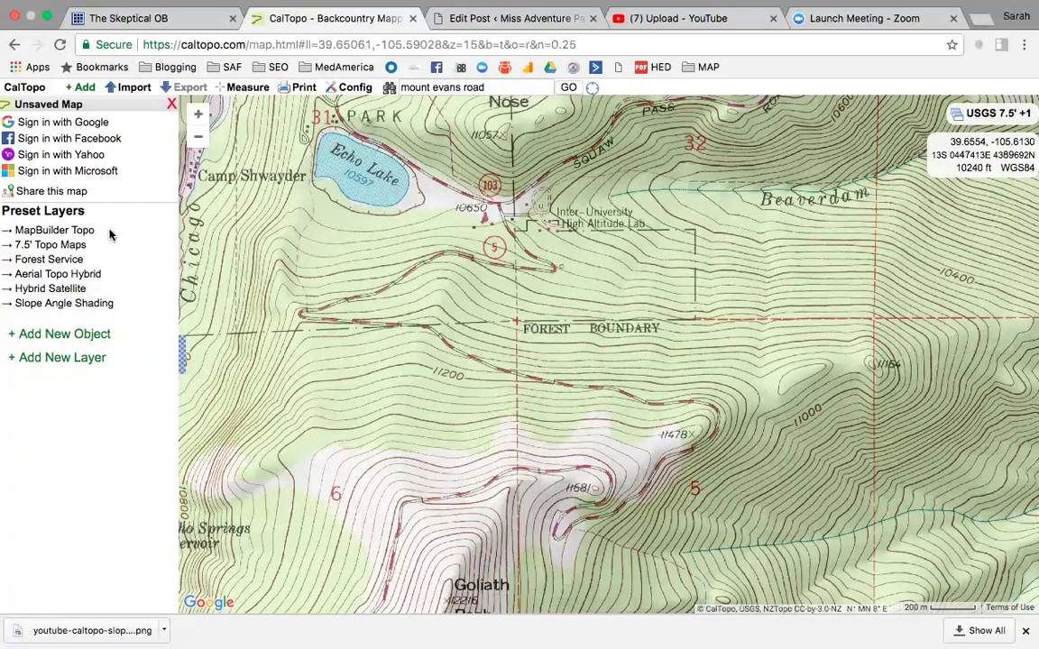
Turn on Slope Angle Shading over the USGS 7.5' topo around Echo Lake
click(63, 243)
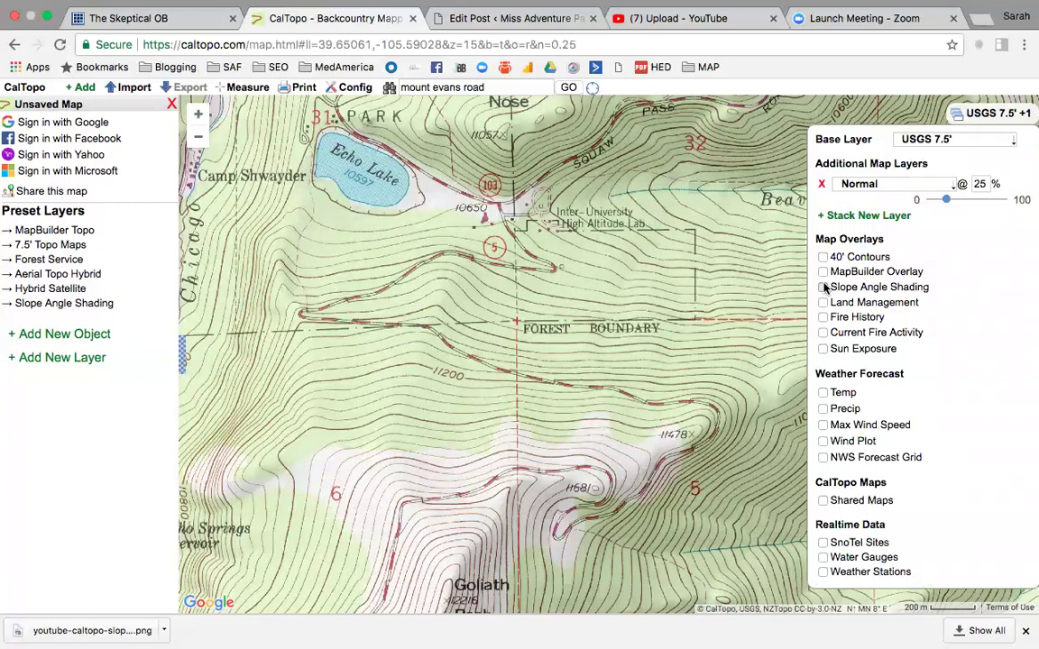
click(823, 287)
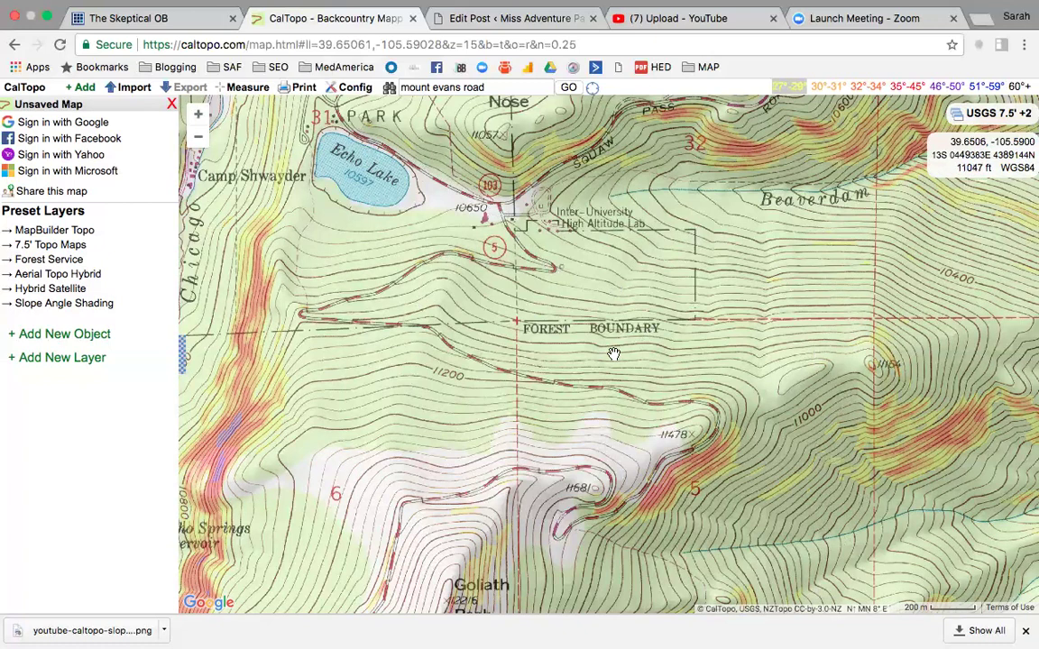
Pan the map up to centre Goliath Peak and the road switchbacks
drag(564, 266, 535, 138)
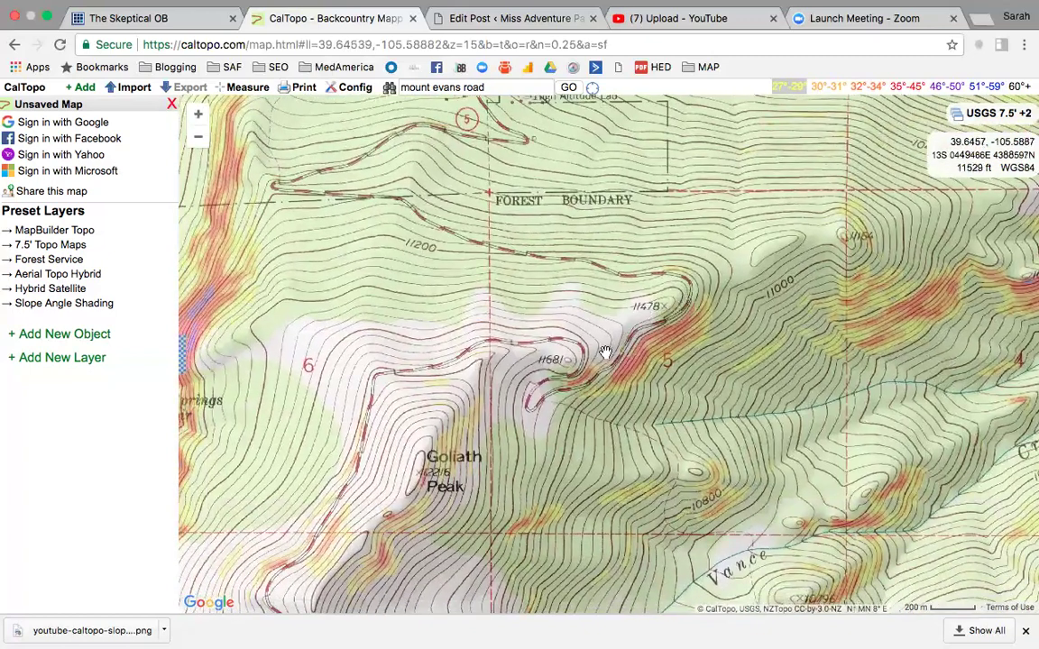